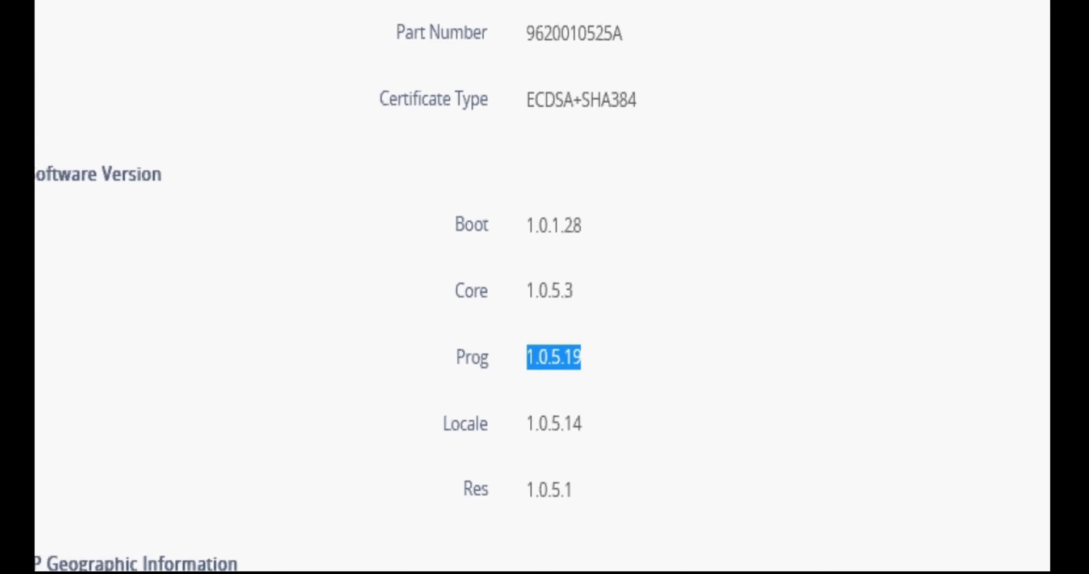
# Open the Virtual Extension settings of the programmable keys and review the access instructions.
pyautogui.click(134, 427)
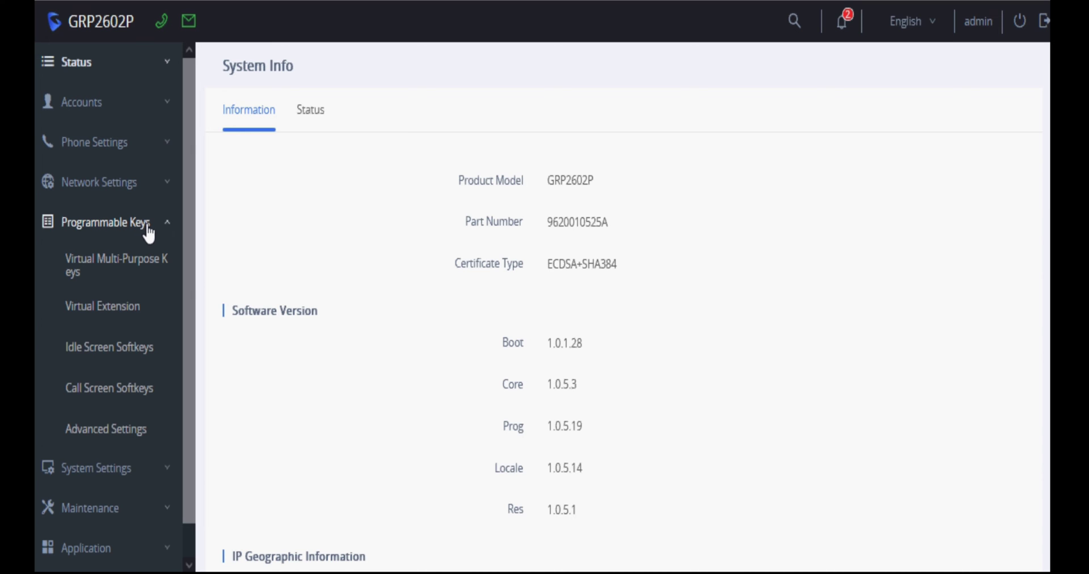
pyautogui.click(126, 317)
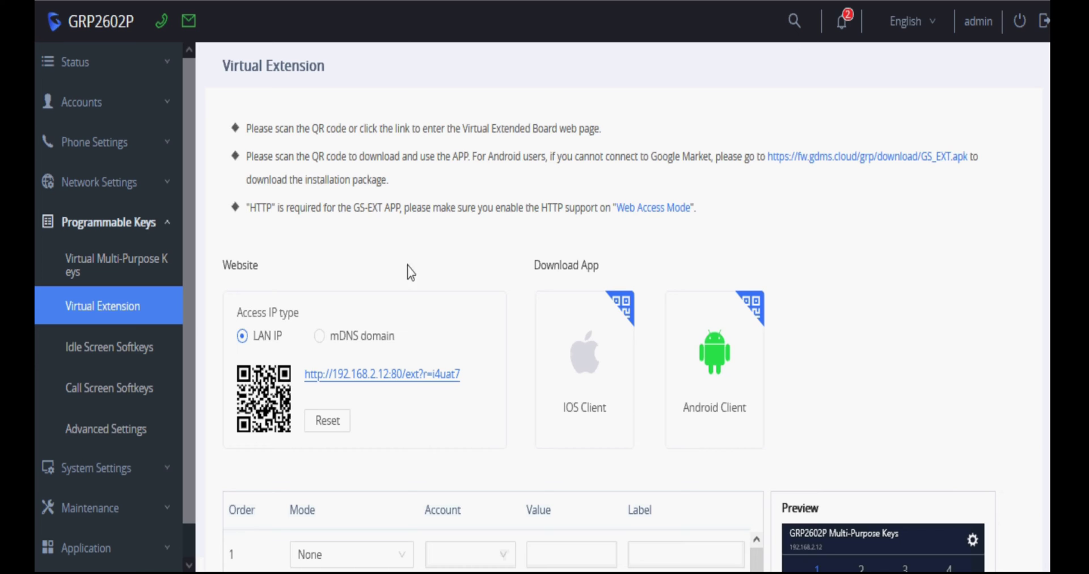
pyautogui.moveTo(252, 130); pyautogui.dragTo(488, 130)
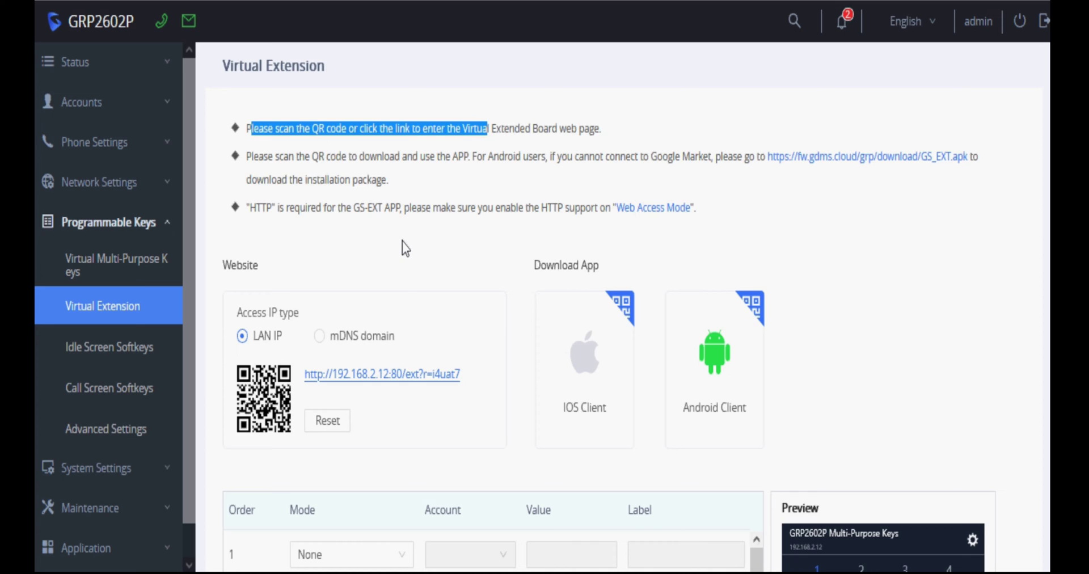
pyautogui.scroll(-2, 402, 242)
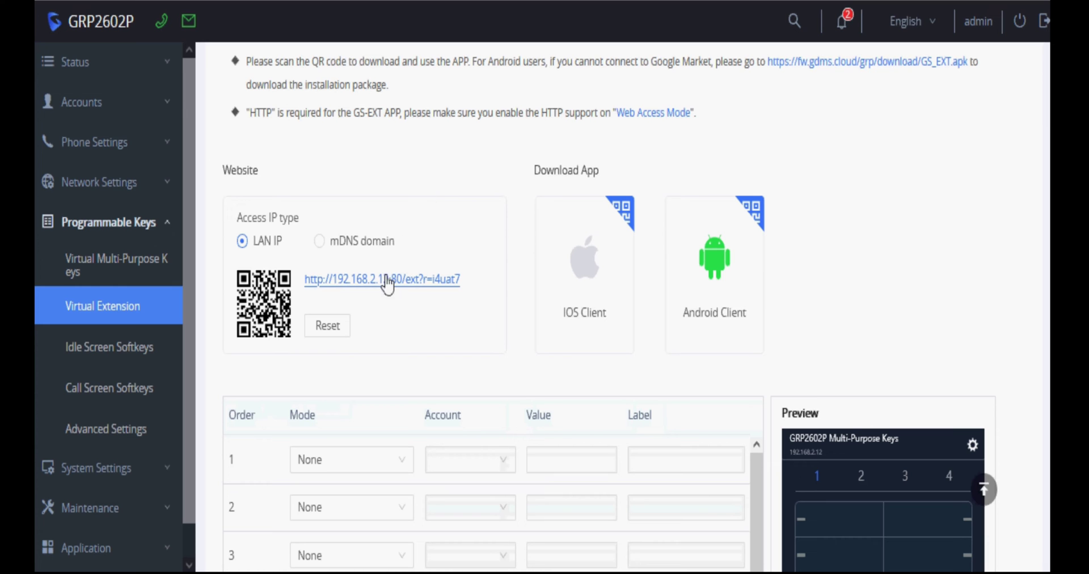
# Compare the LAN IP and mDNS domain access links and show the download QR codes for the iOS and Android clients.
pyautogui.click(363, 244)
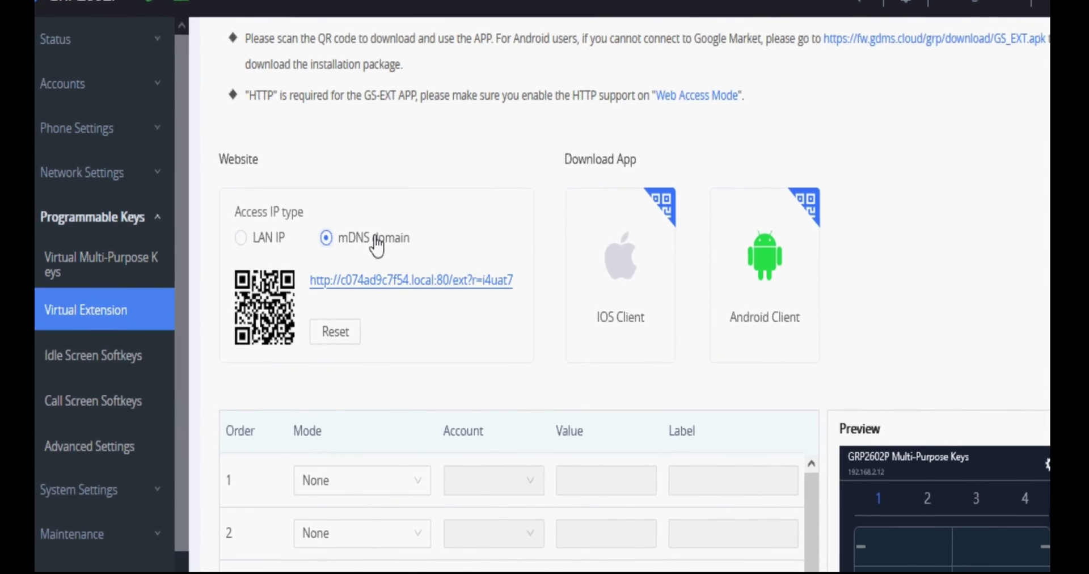
pyautogui.click(256, 240)
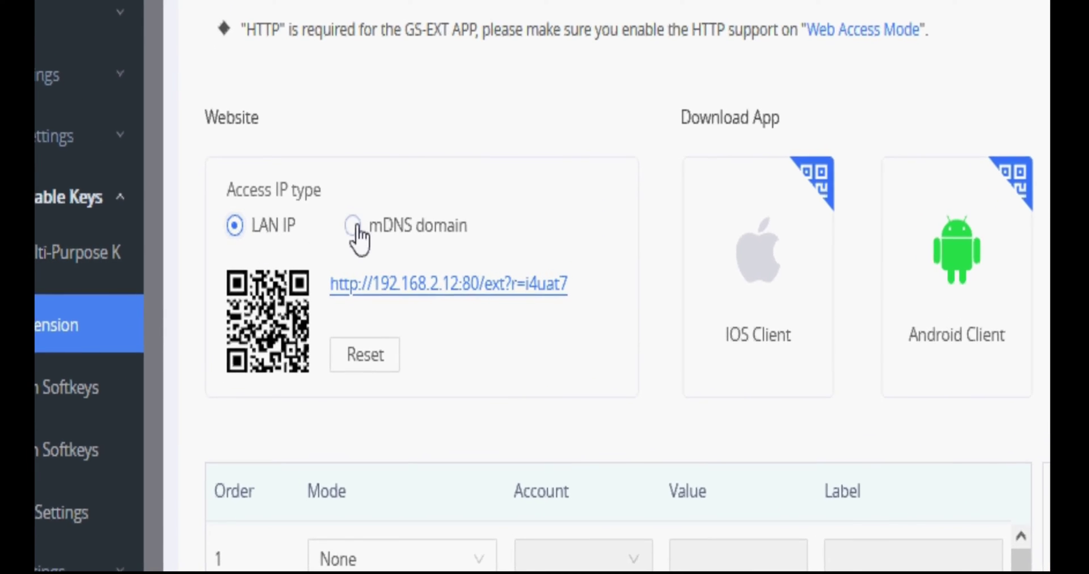
pyautogui.click(351, 235)
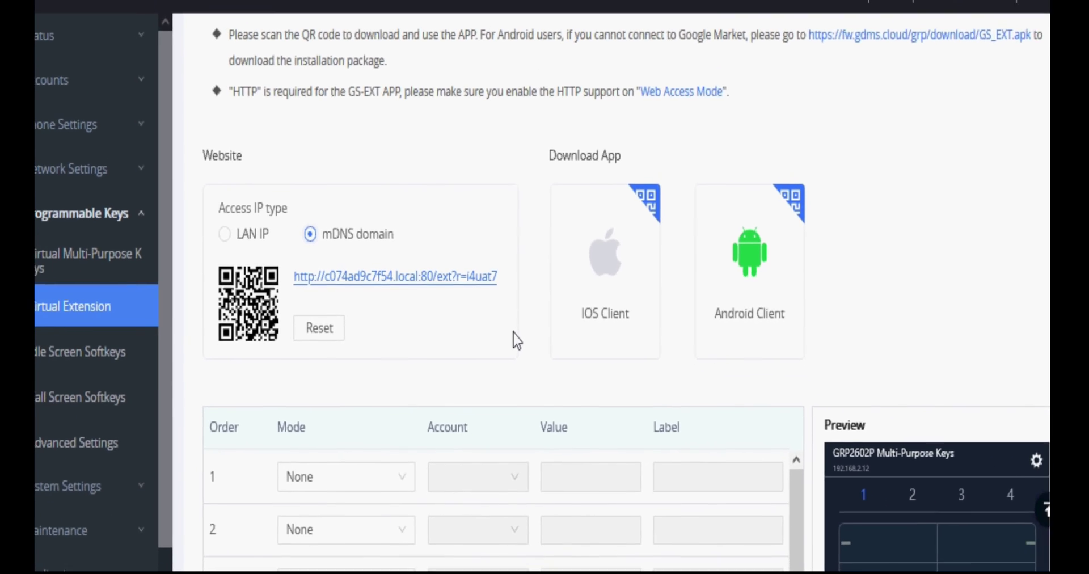
pyautogui.moveTo(593, 272)
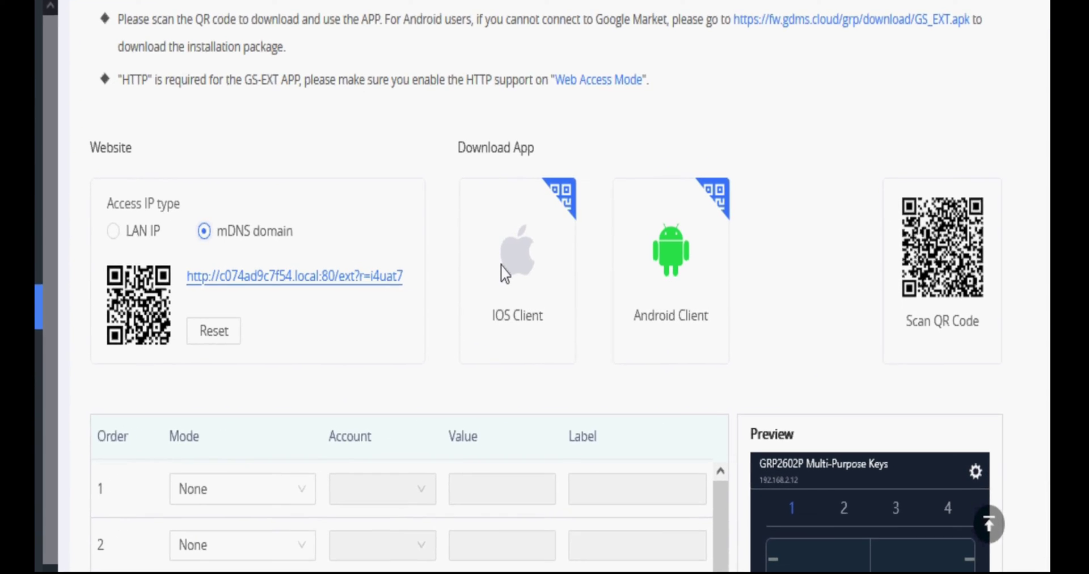
pyautogui.moveTo(634, 286)
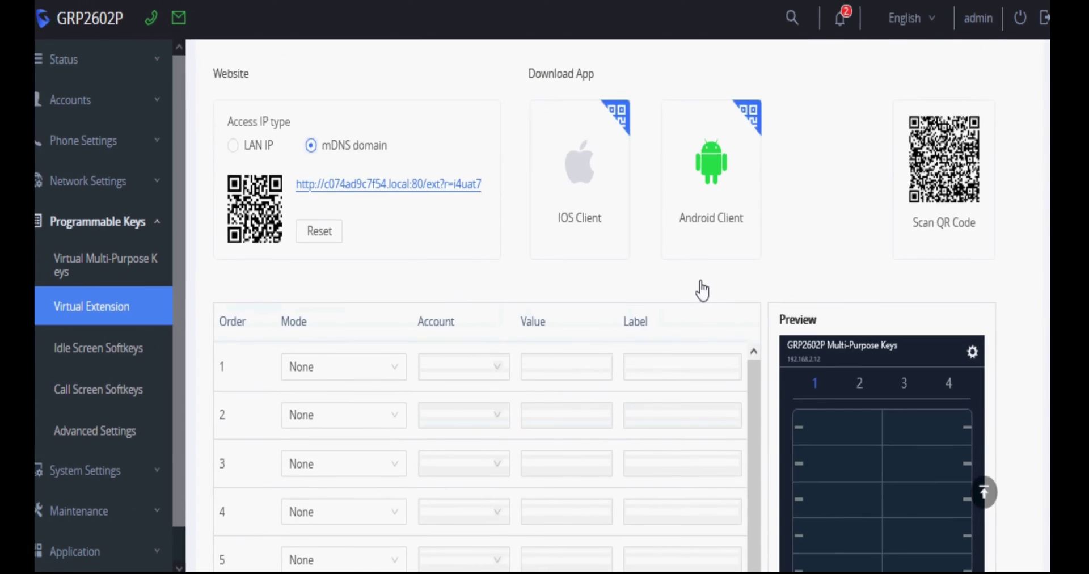
# Set the mode of virtual extension keys 1 and 2 to Busy Lamp Field (BLF).
pyautogui.scroll(-3, 635, 405)
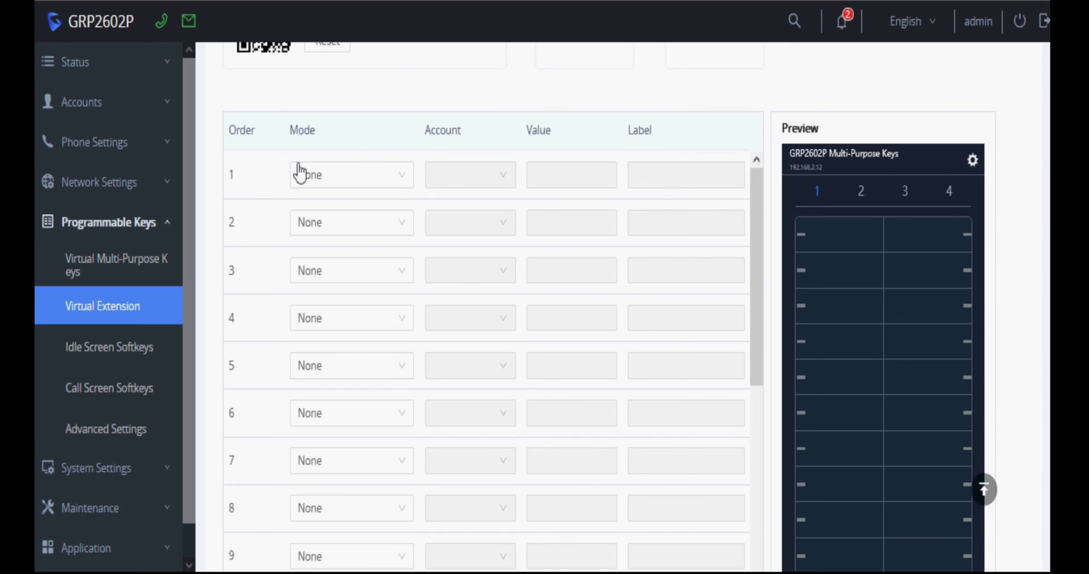
pyautogui.click(337, 180)
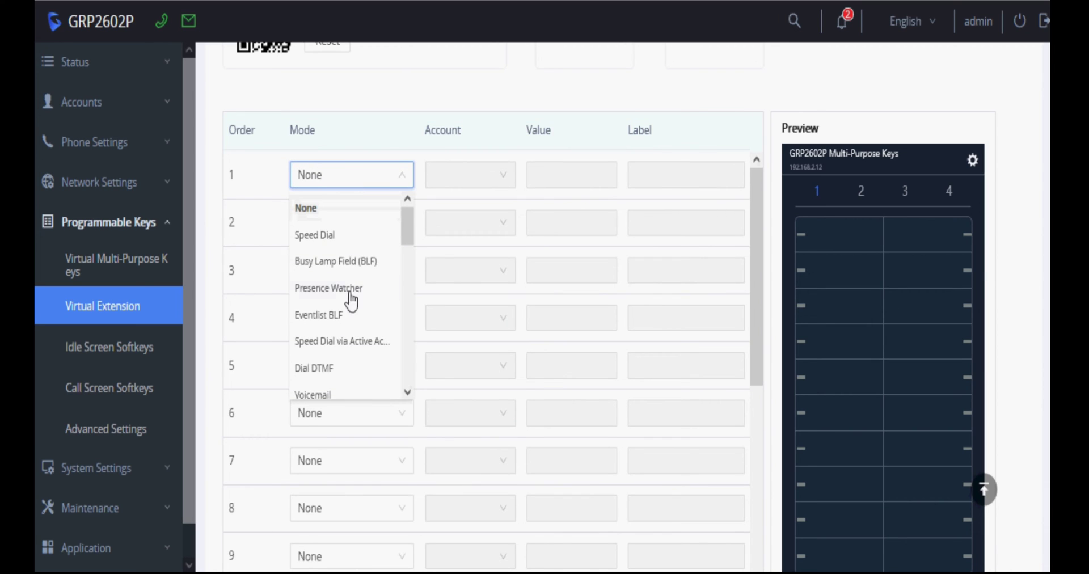
pyautogui.click(354, 264)
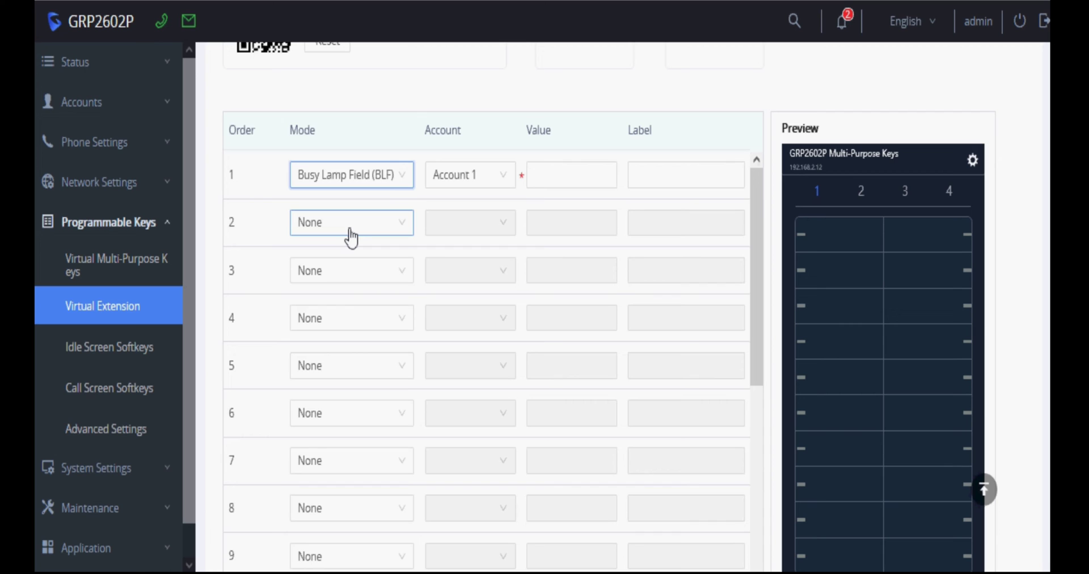
pyautogui.click(351, 235)
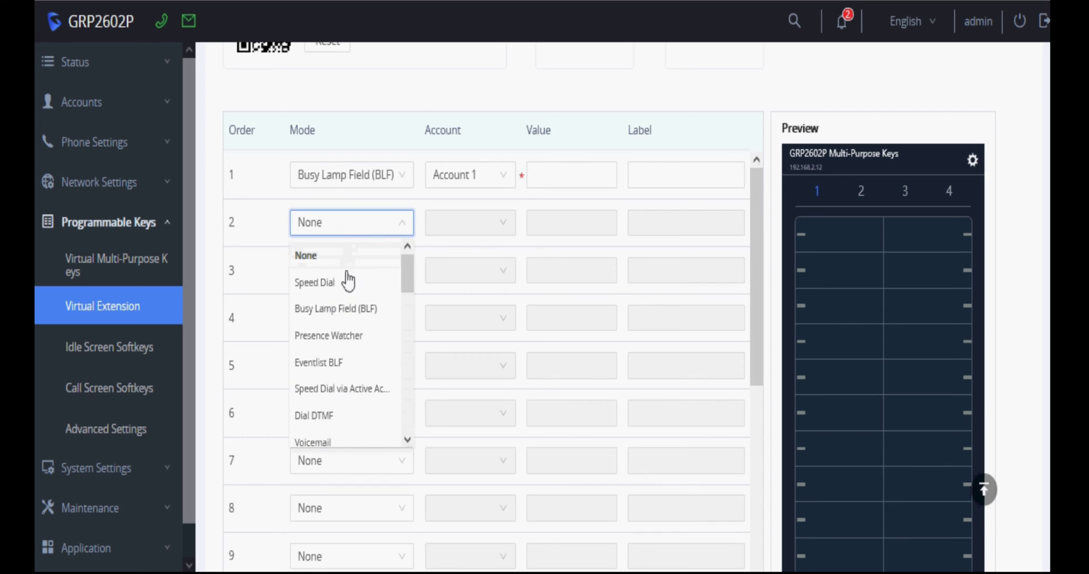
pyautogui.click(344, 310)
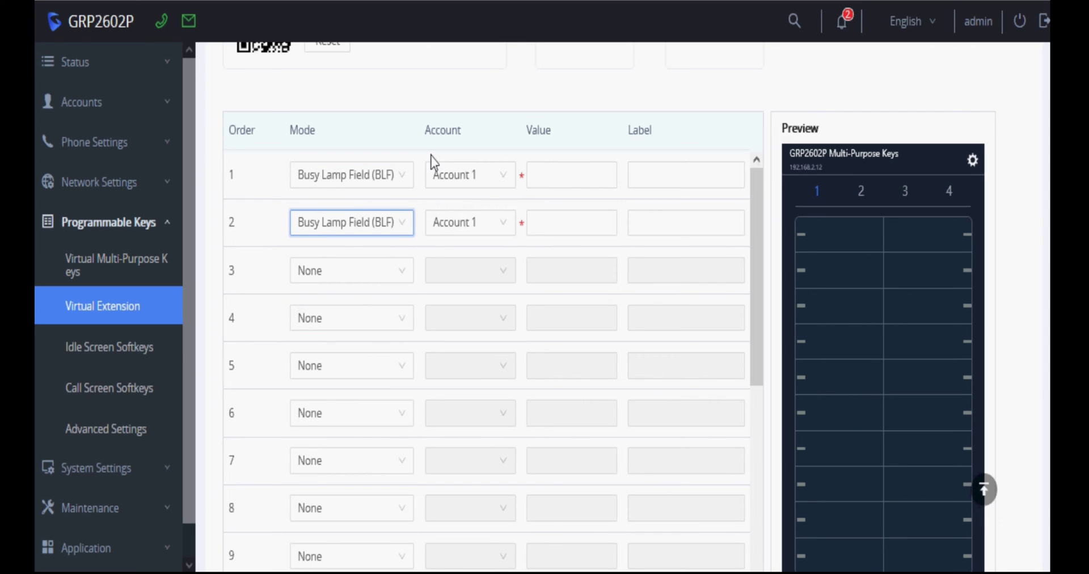
# Assign extension value 531 to key 1 and 533 to key 2.
pyautogui.click(550, 177)
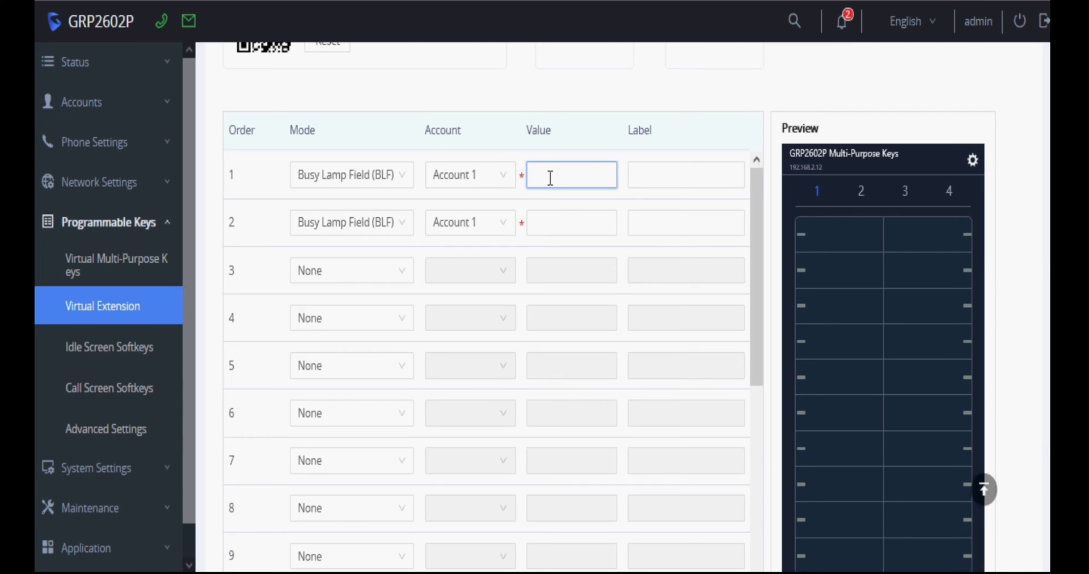
pyautogui.write('531')
pyautogui.click(556, 220)
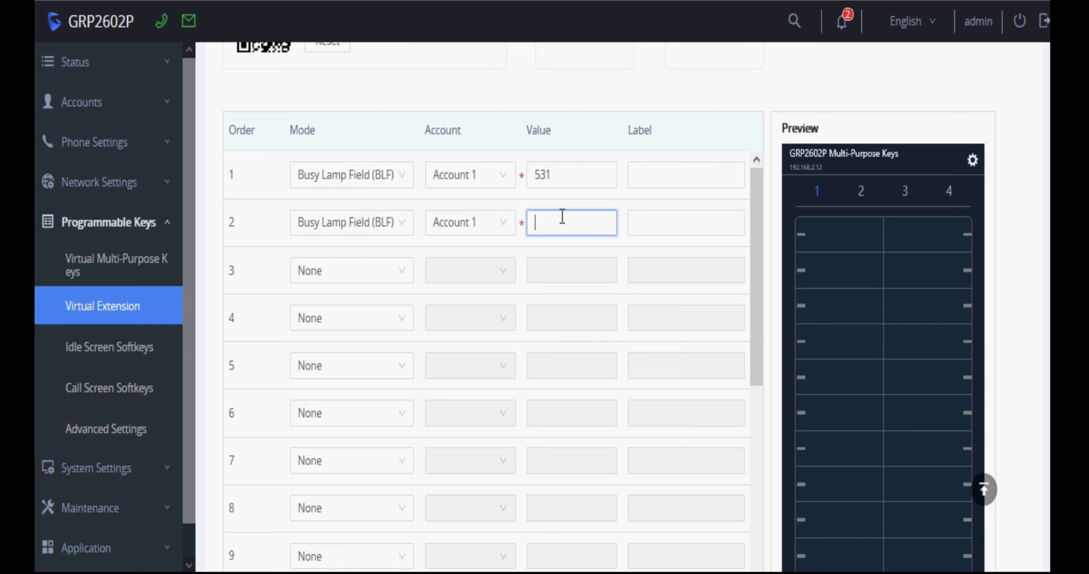
pyautogui.write('533')
# Label keys 1 and 2 with the first names of their respective contacts.
pyautogui.click(679, 170)
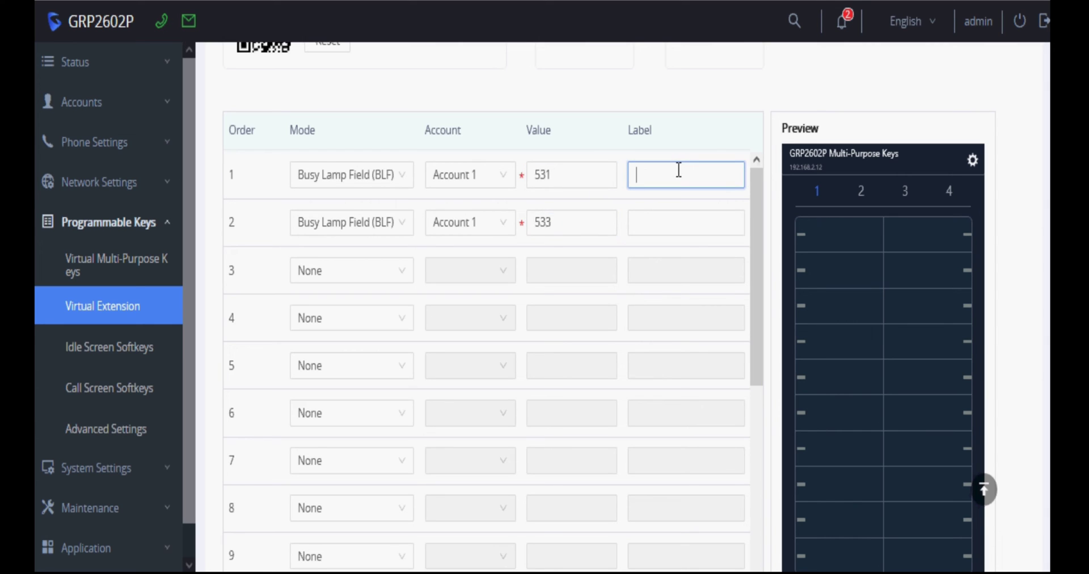
pyautogui.write('John')
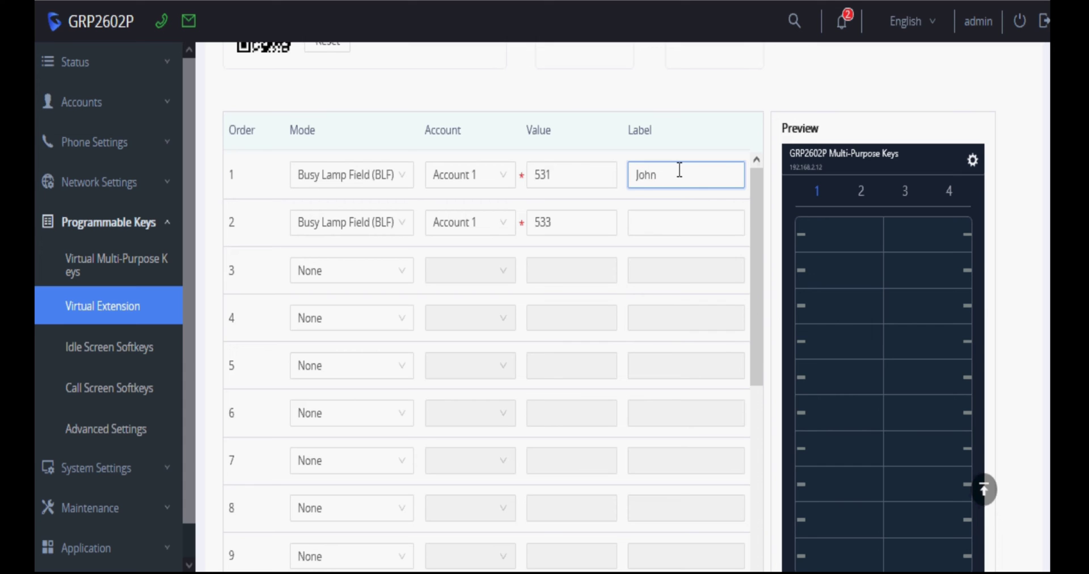
pyautogui.click(679, 217)
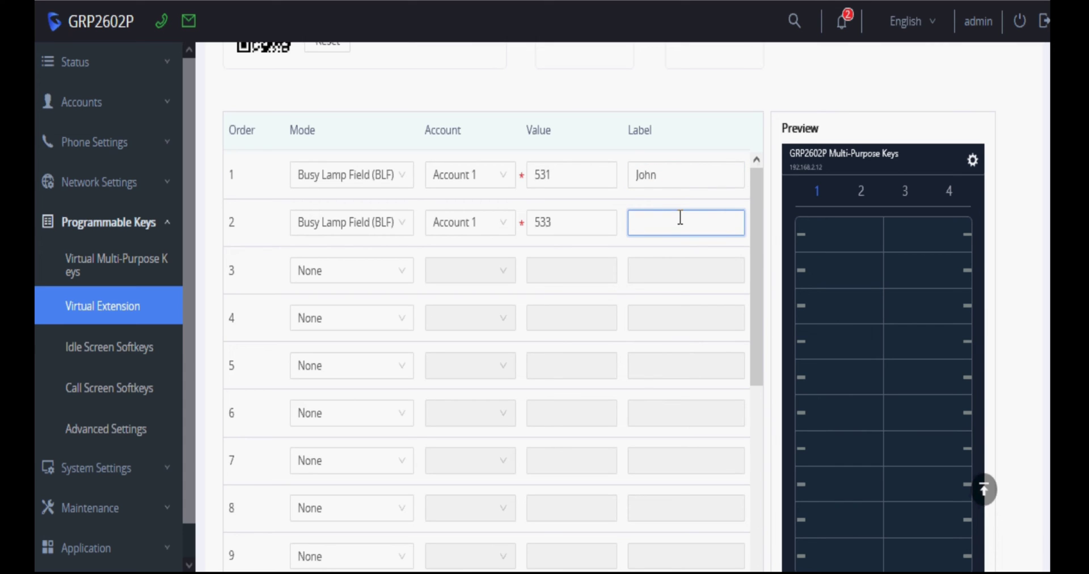
pyautogui.write('Alex')
# Configure key 3 as Busy Lamp Field (BLF) with value 507 and the contact's first name as label.
pyautogui.click(386, 283)
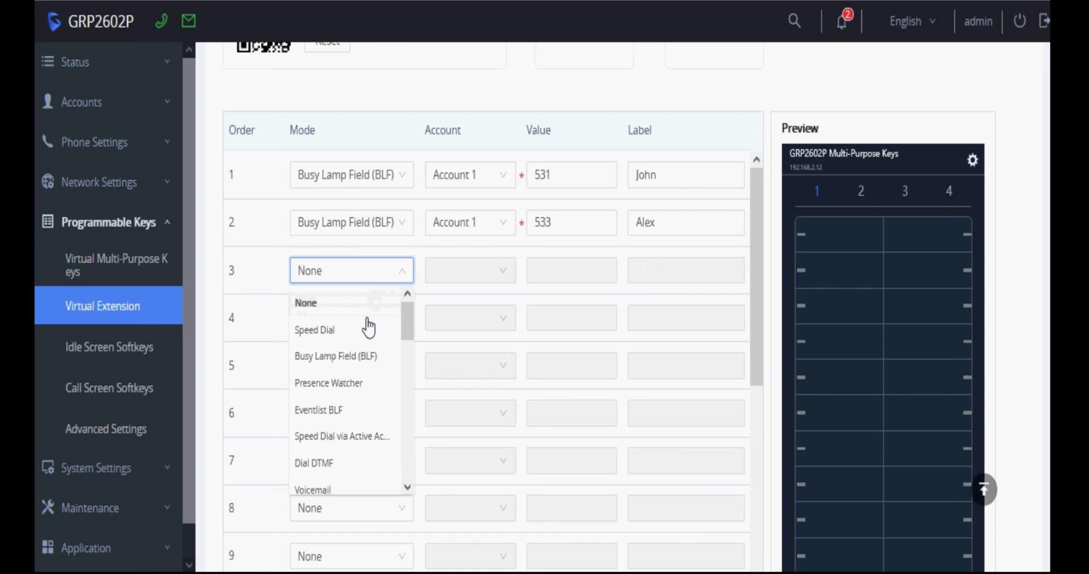
pyautogui.click(359, 357)
pyautogui.click(563, 264)
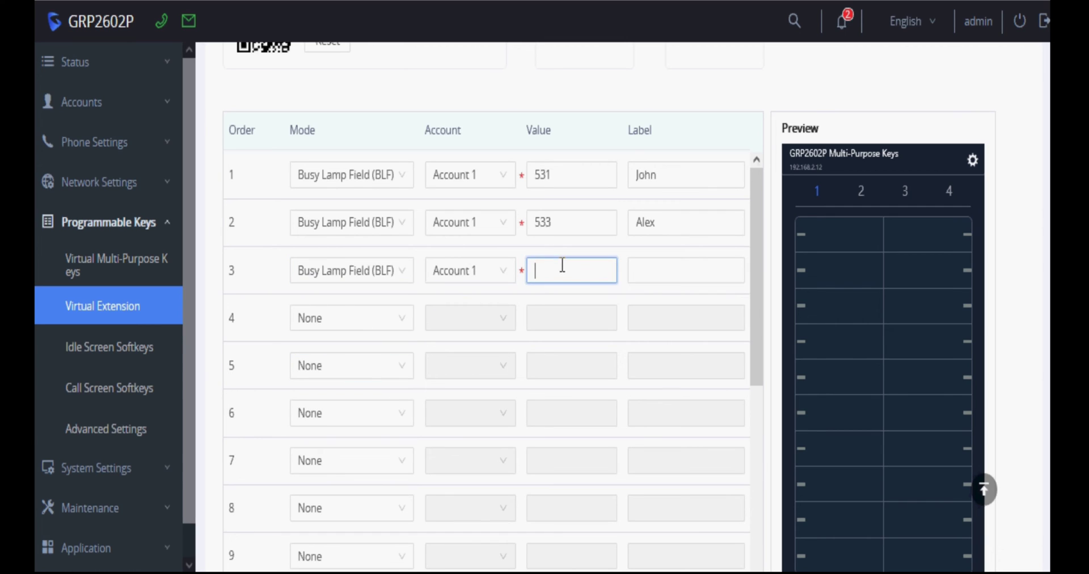
pyautogui.write('507')
pyautogui.click(644, 272)
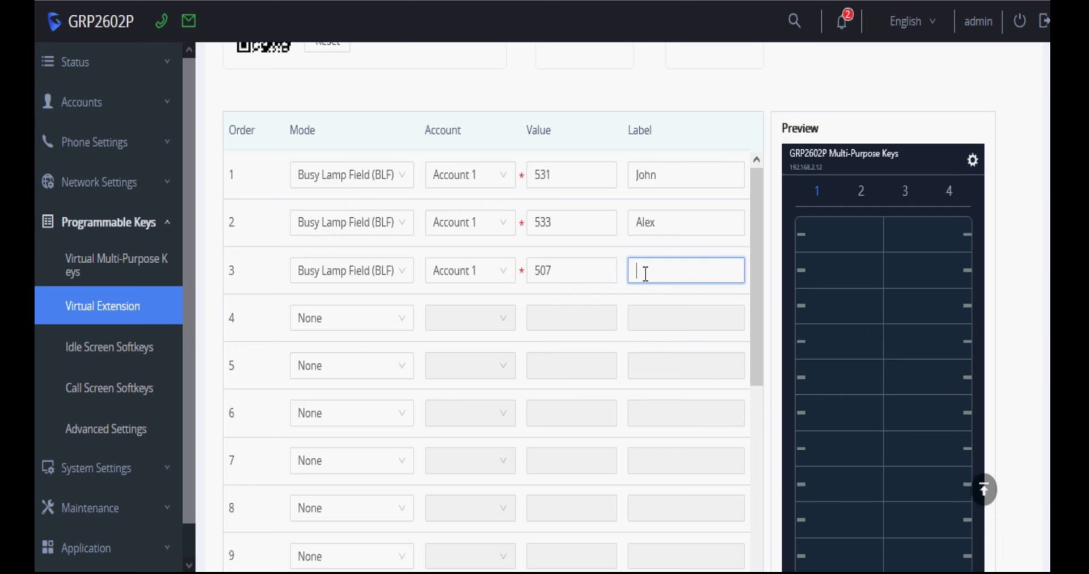
pyautogui.write('Pa')
pyautogui.write('ter')
# Save the virtual extension key configuration and check the configured keys in the preview.
pyautogui.scroll(-10, 645, 274)
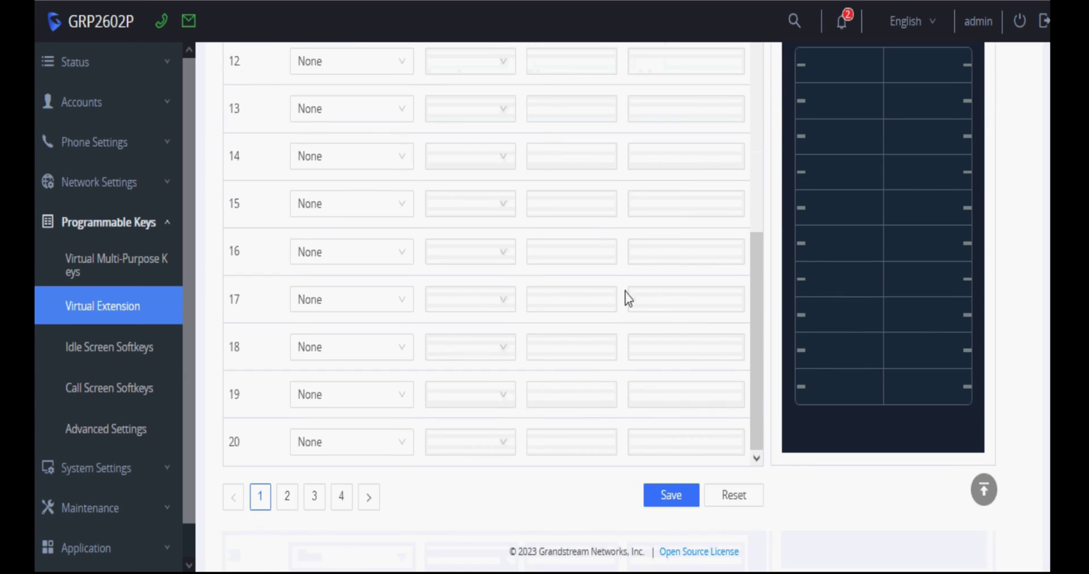
pyautogui.click(663, 501)
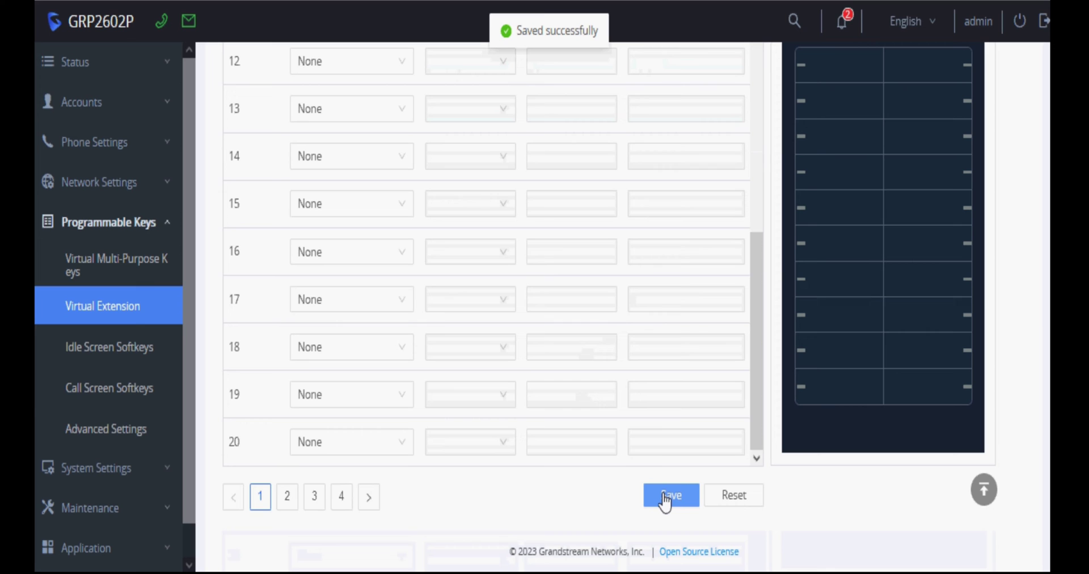
pyautogui.scroll(10, 683, 275)
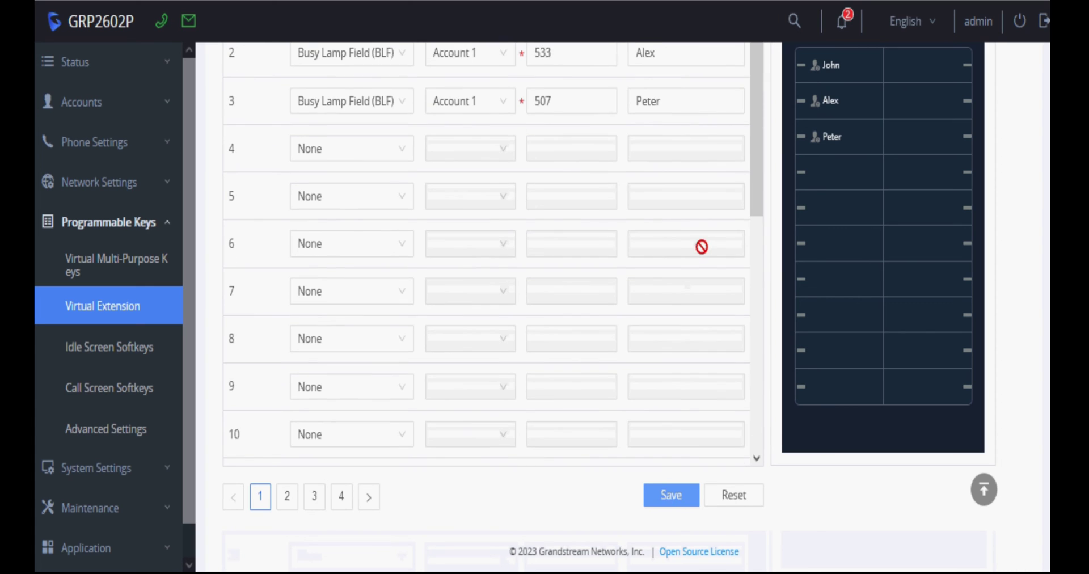
pyautogui.scroll(3, 745, 236)
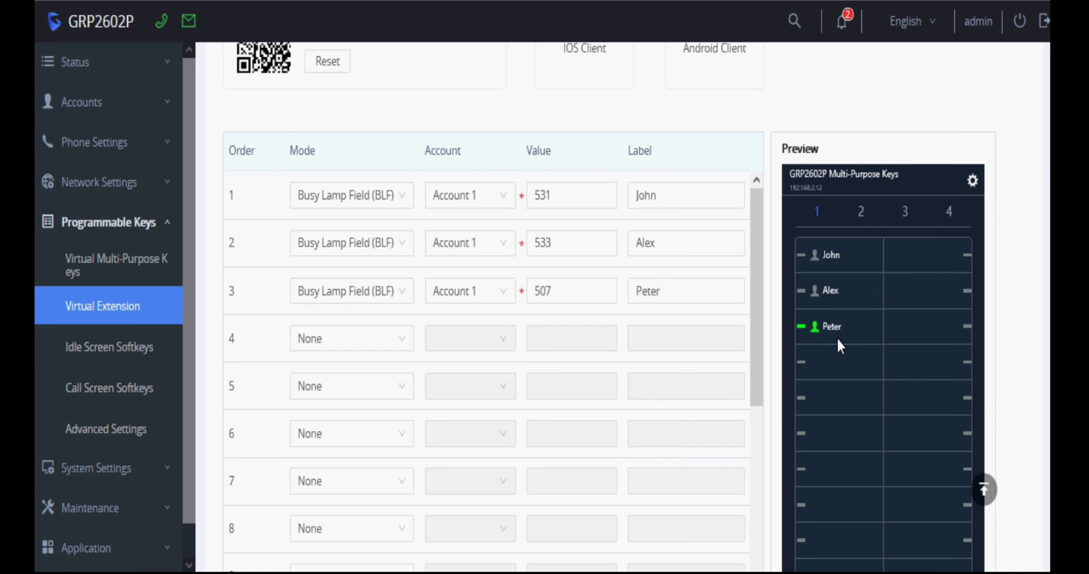
# Set the access IP type to LAN IP and trigger the third BLF key on the virtual extension board web page.
pyautogui.scroll(3, 835, 337)
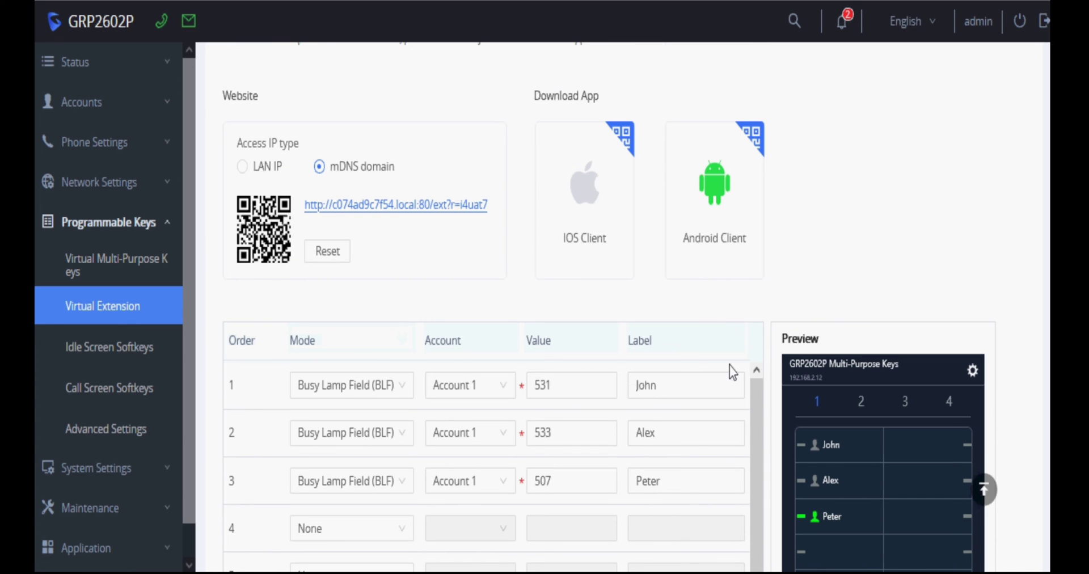
pyautogui.click(266, 168)
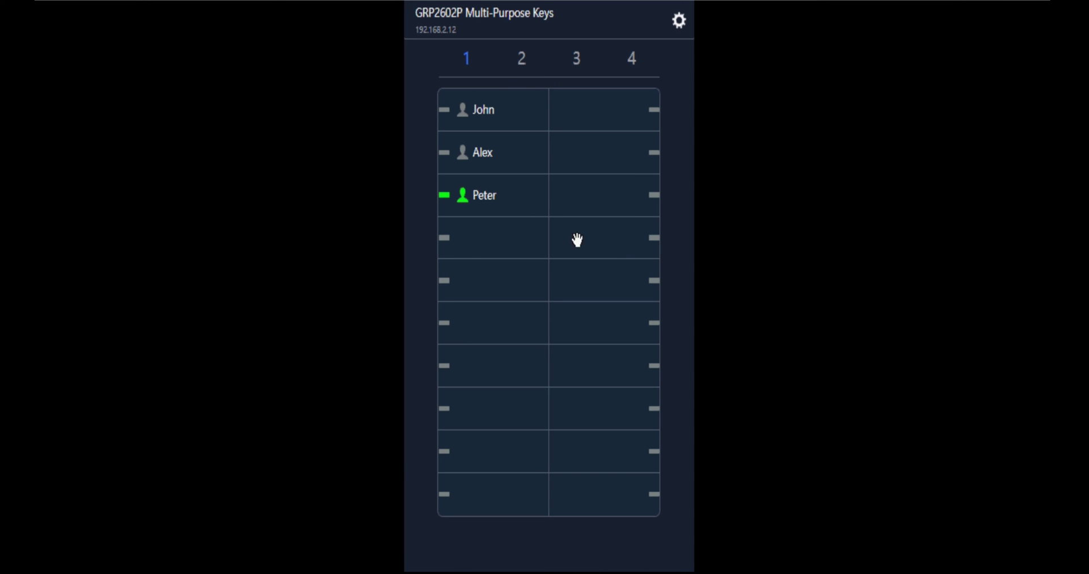
pyautogui.click(476, 198)
pyautogui.click(454, 195)
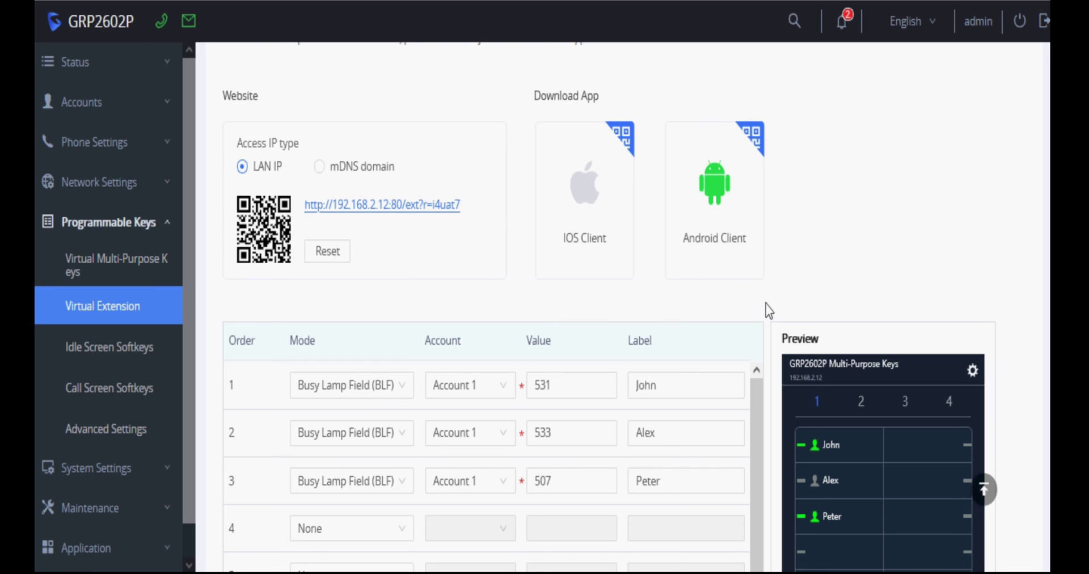
# Show the Android client's download QR code and examine the key statuses in the preview.
pyautogui.moveTo(715, 214)
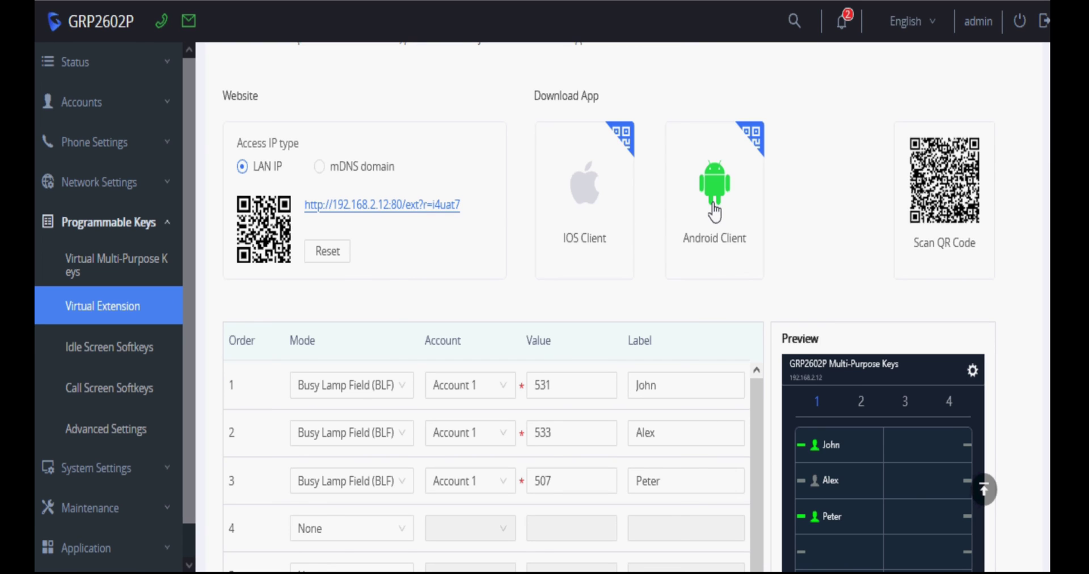
pyautogui.scroll(-2, 877, 422)
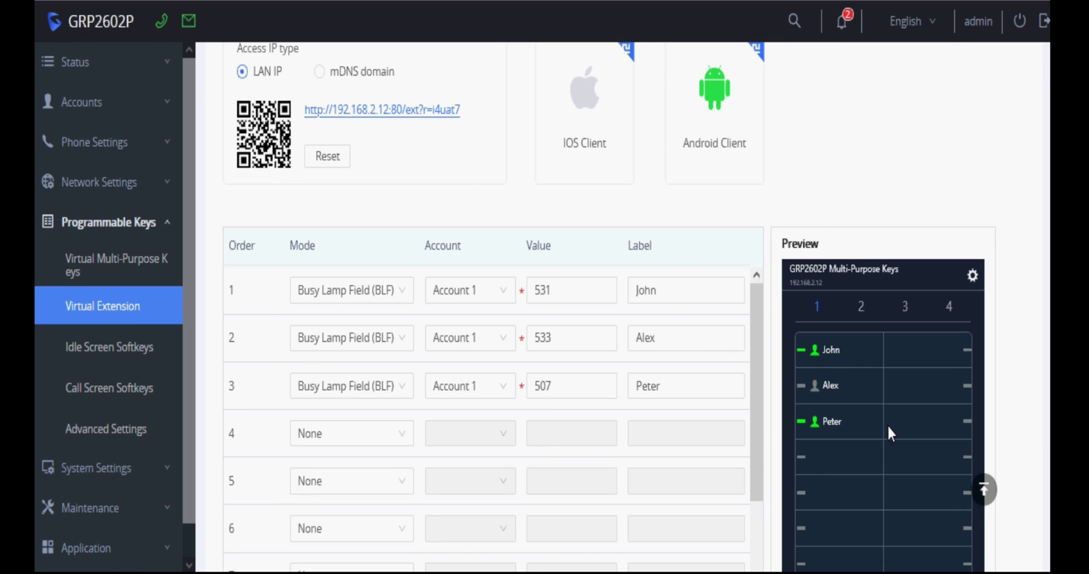
pyautogui.scroll(2, 889, 433)
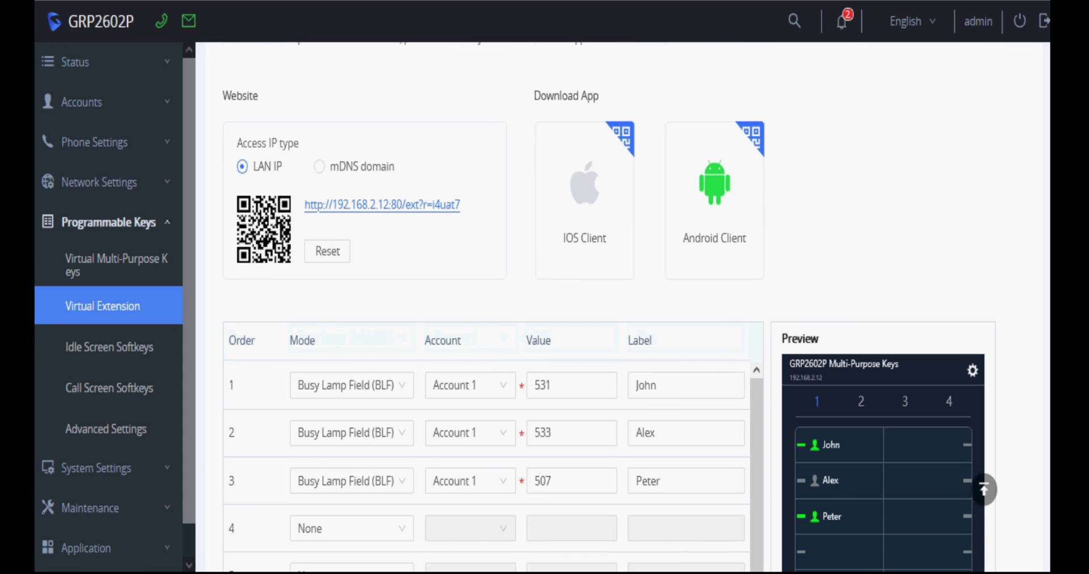